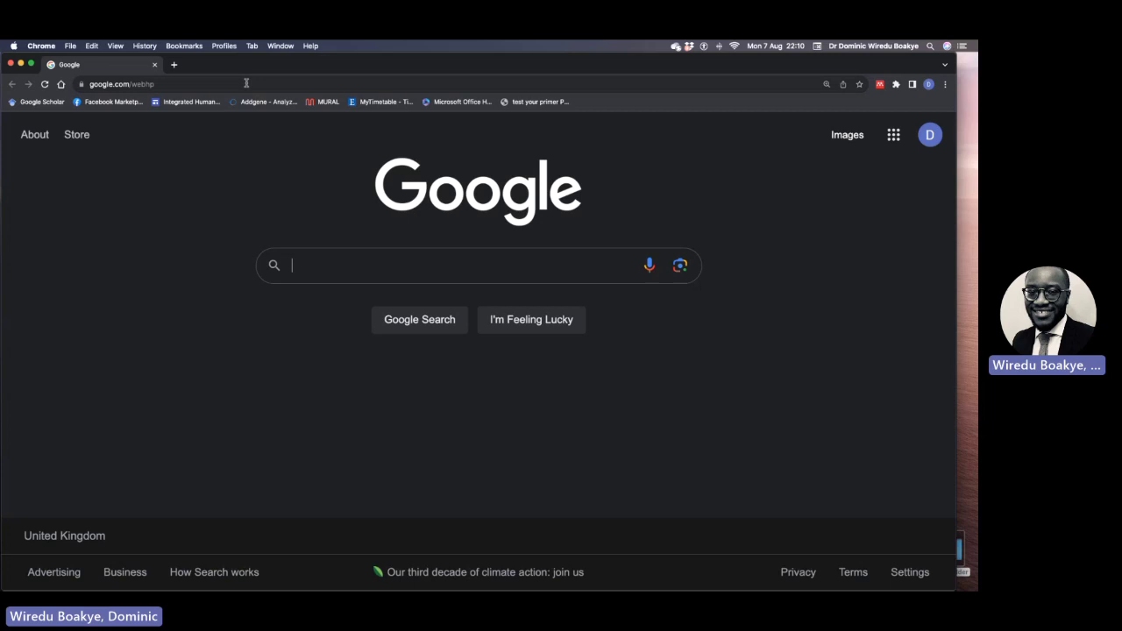
Search Google for "iexeter", open the iExeter Current students page, and log in to iExeter.
left_click(246, 83)
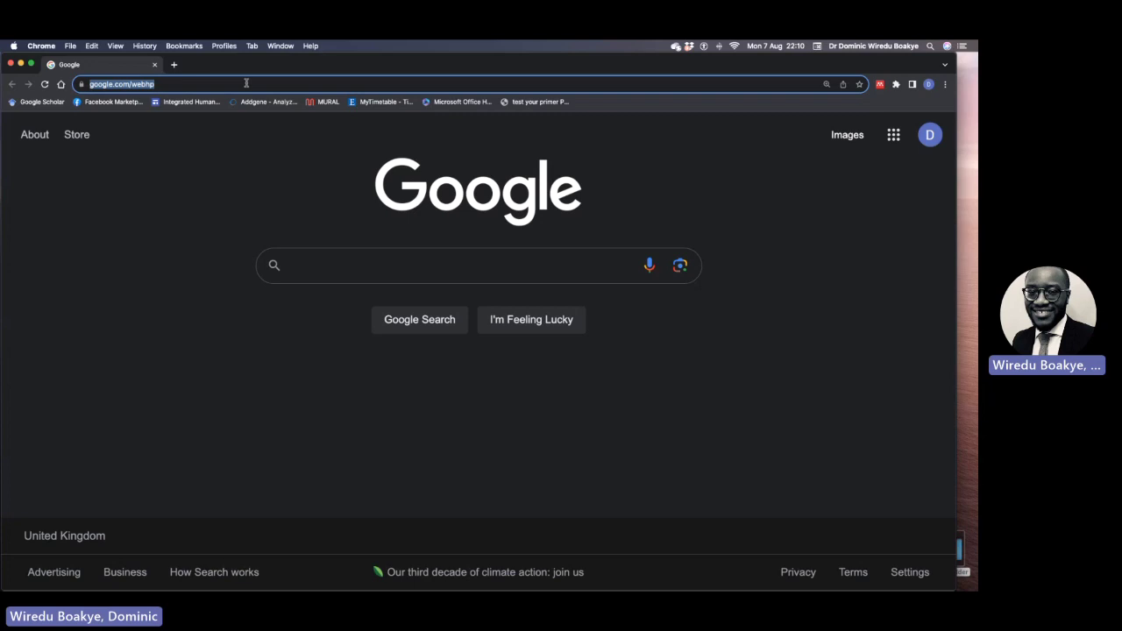
type("iexeter")
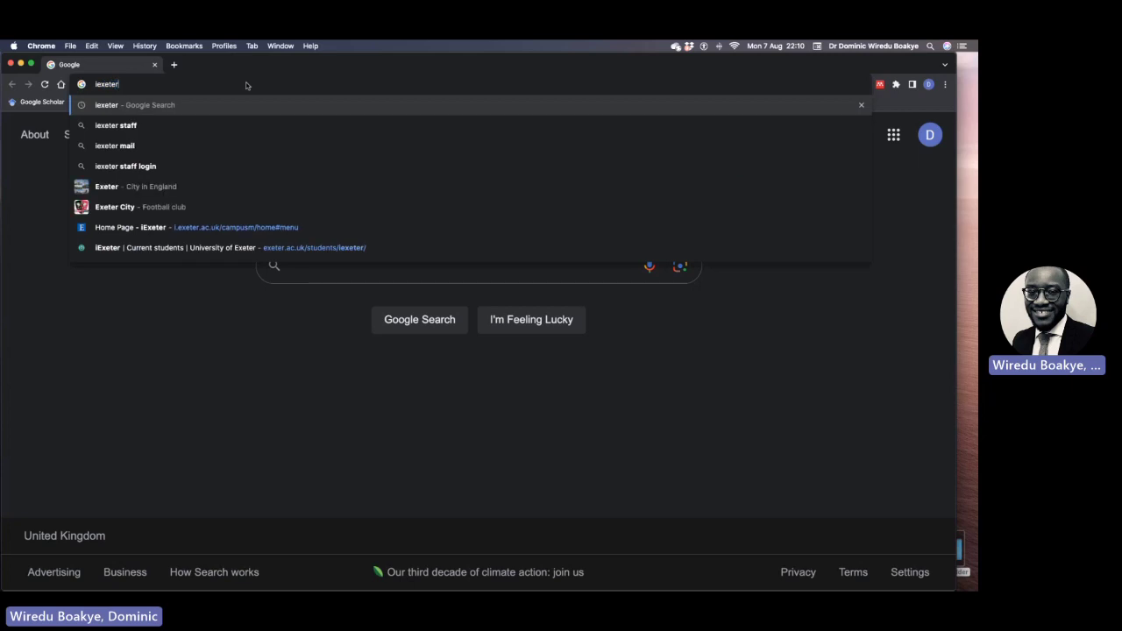
key("Return")
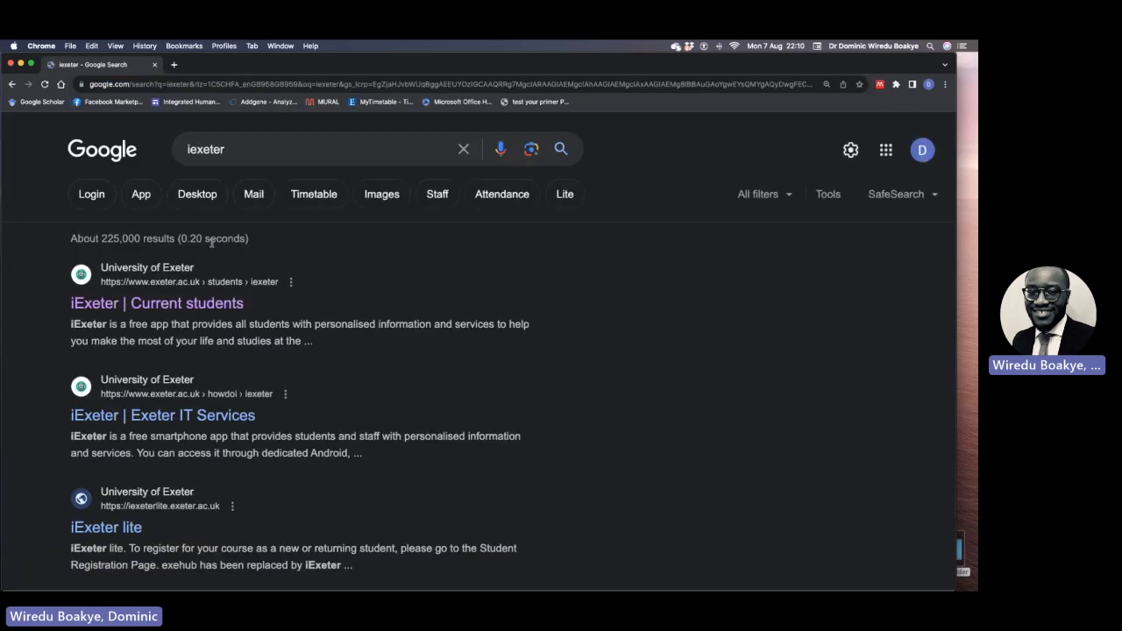
left_click(224, 304)
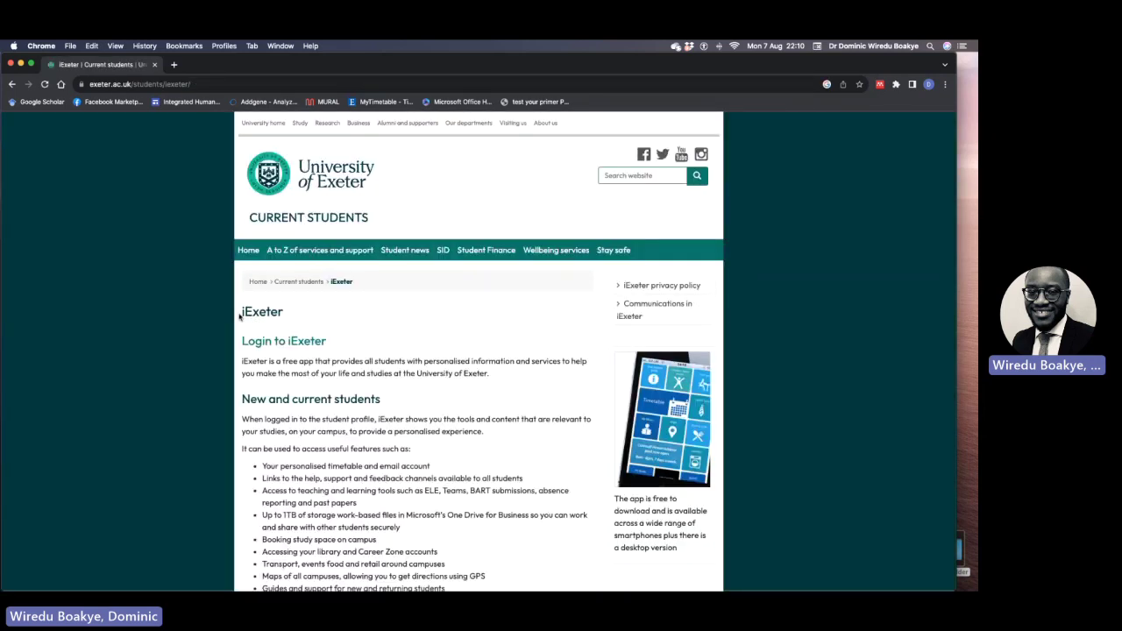
left_click(264, 342)
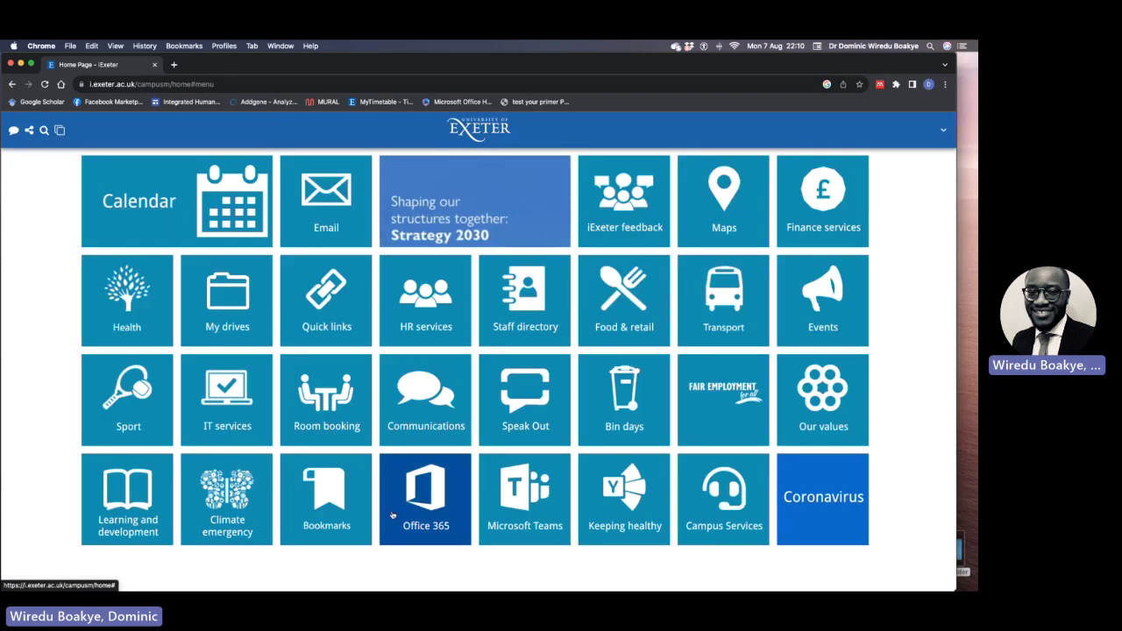
Open Office 365 from the iExeter home page and launch Forms to reach The Form 5.
left_click(436, 512)
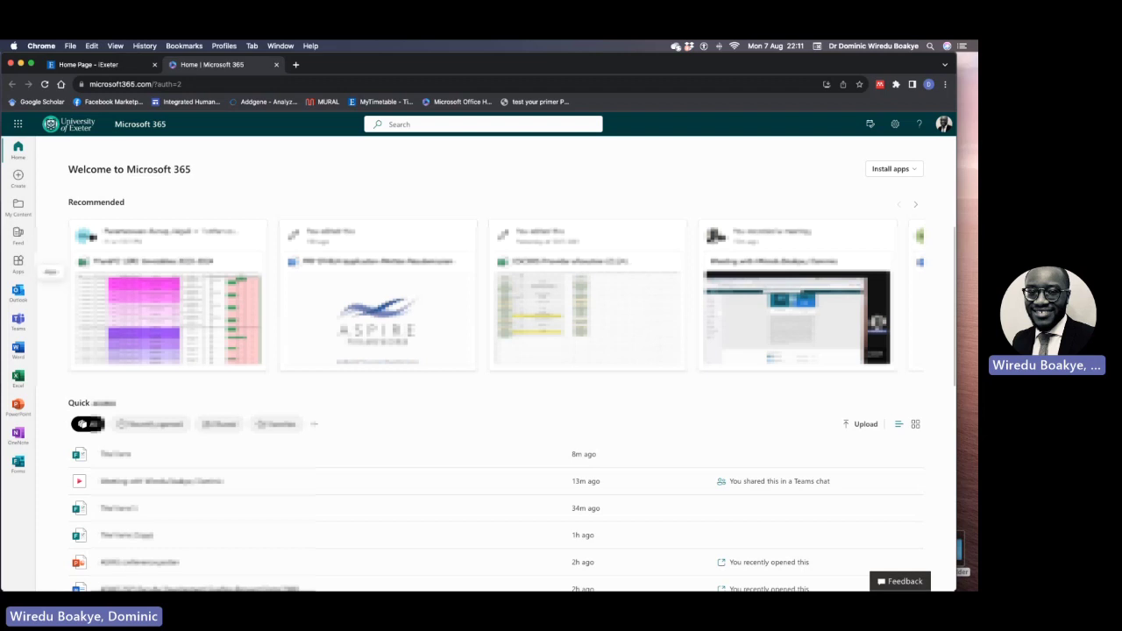
left_click(19, 264)
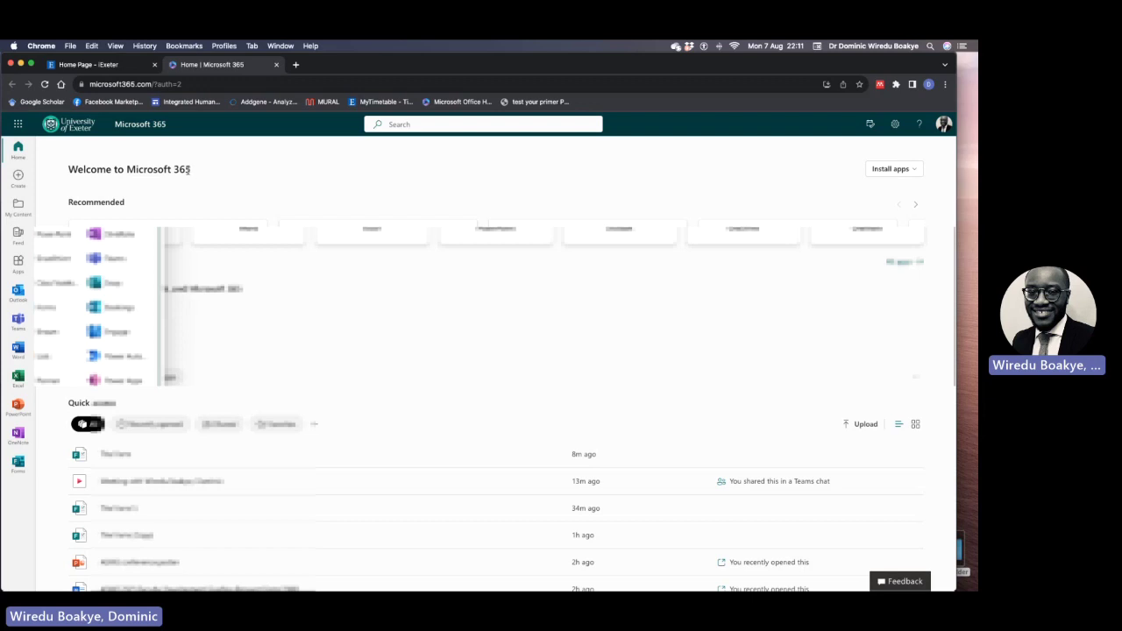
left_click(17, 128)
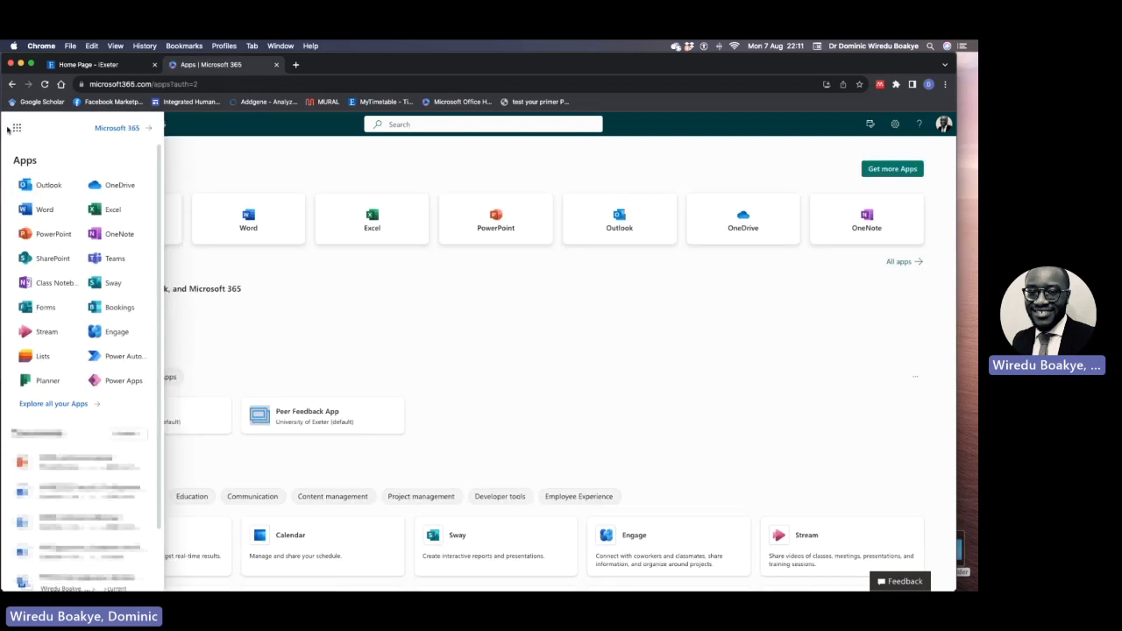
left_click(17, 128)
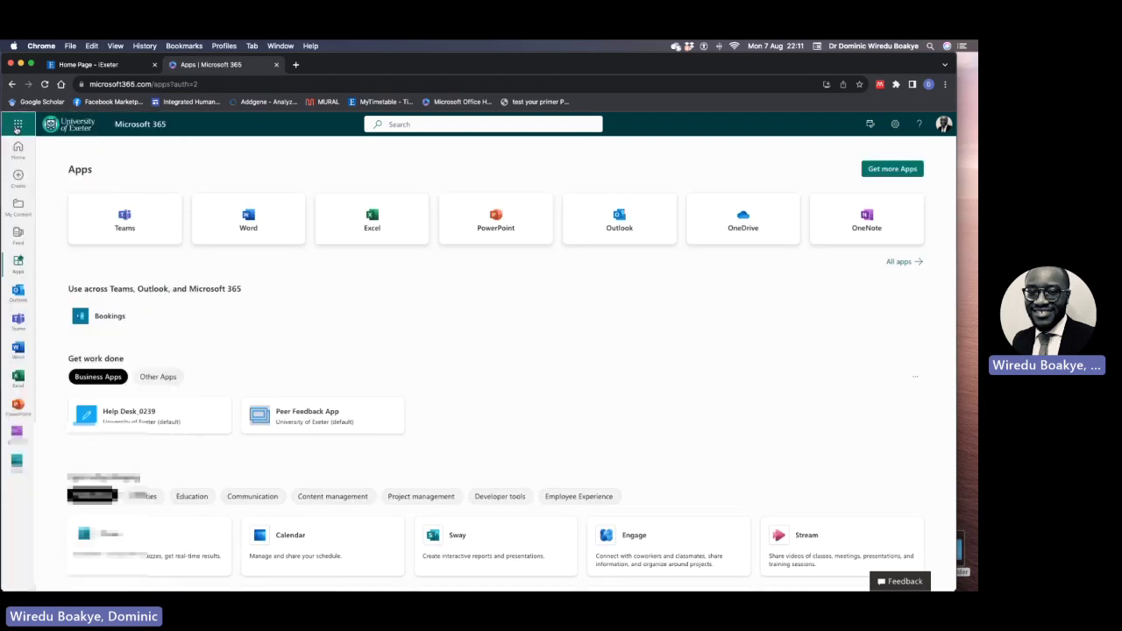
left_click(16, 128)
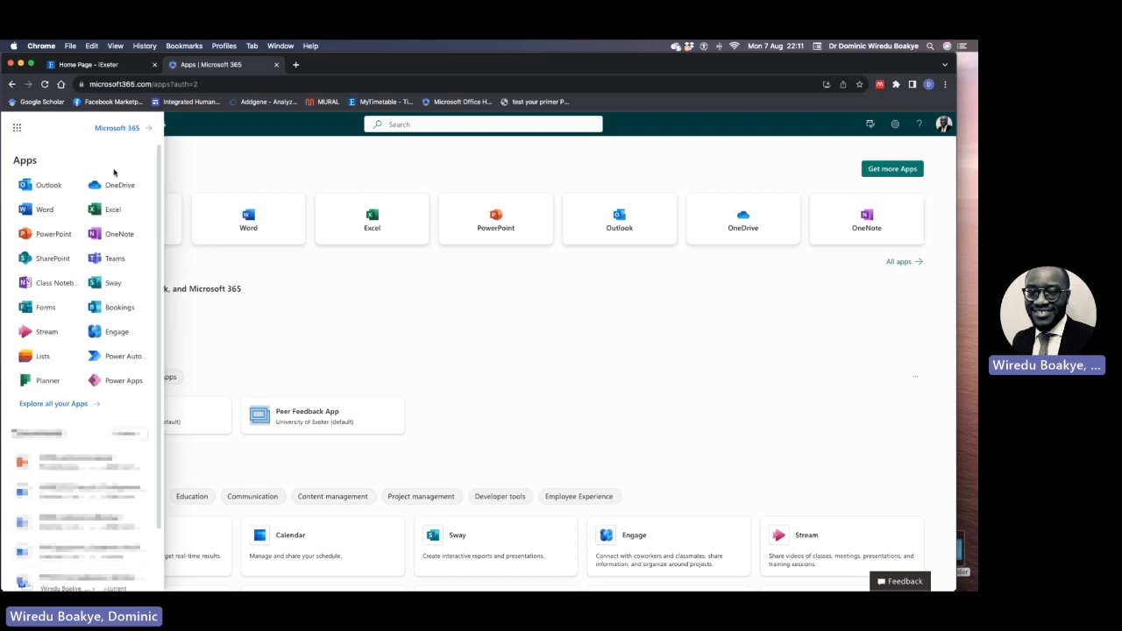
left_click(39, 308)
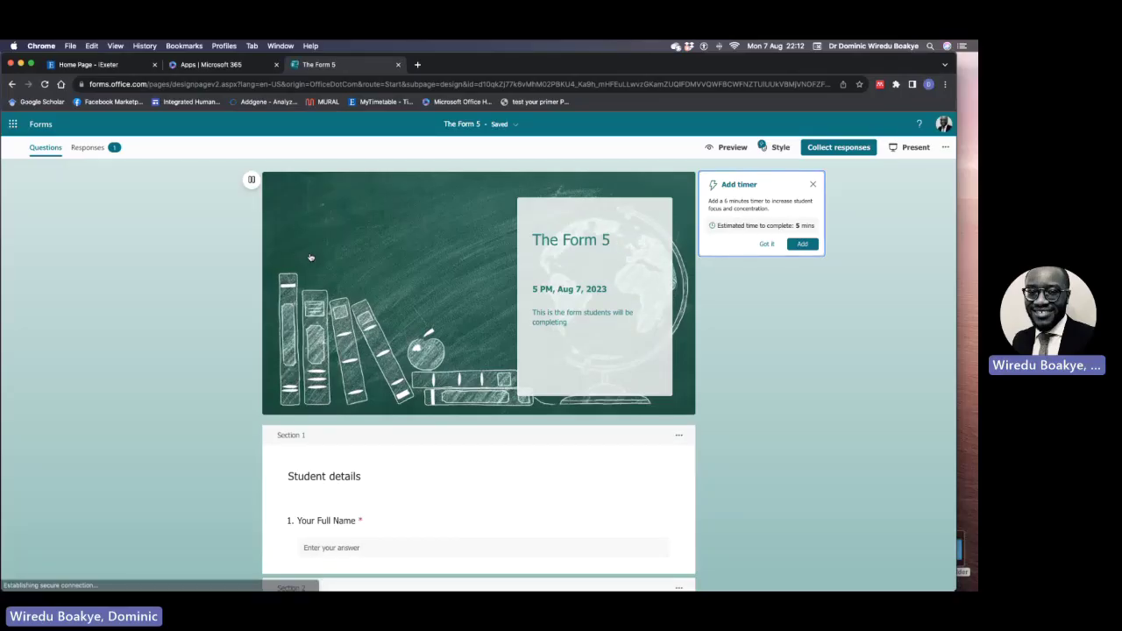
Look through the questions in The Form 5, from the student details to the feedback section.
scroll(328, 257, "down", 10)
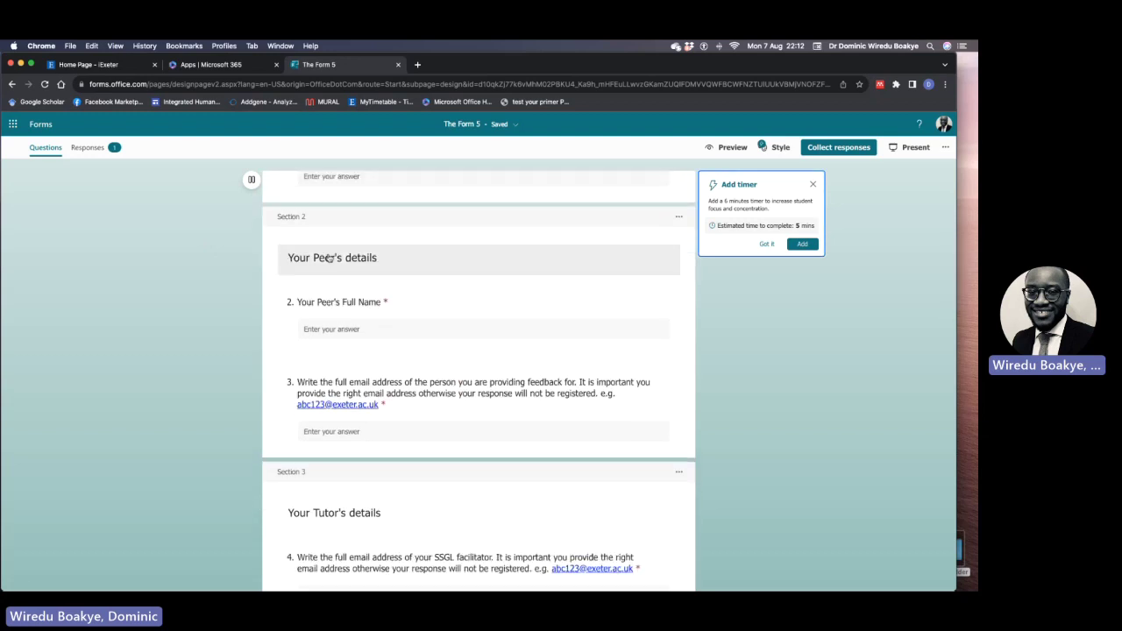
scroll(333, 258, "down", 10)
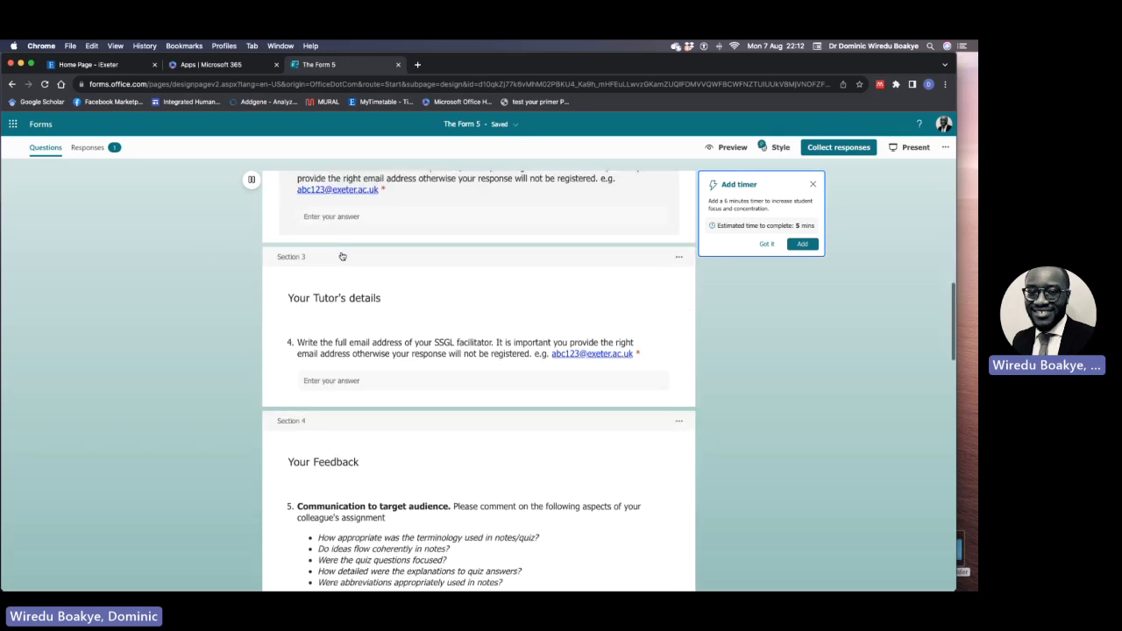
scroll(342, 255, "down", 1)
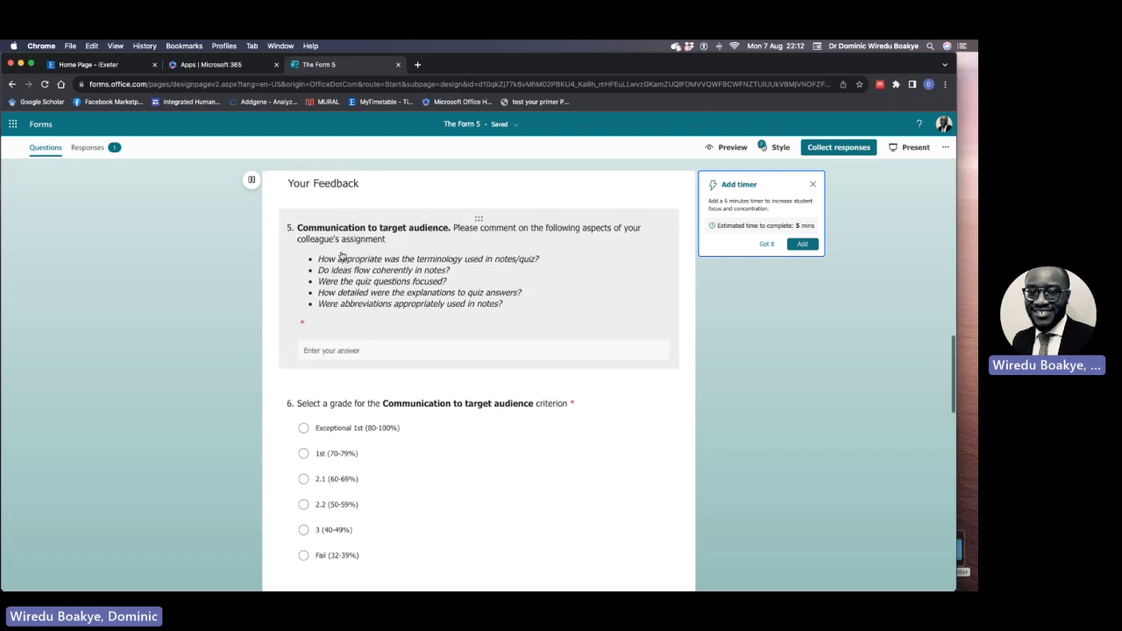
scroll(342, 255, "up", 4)
scroll(342, 255, "up", 10)
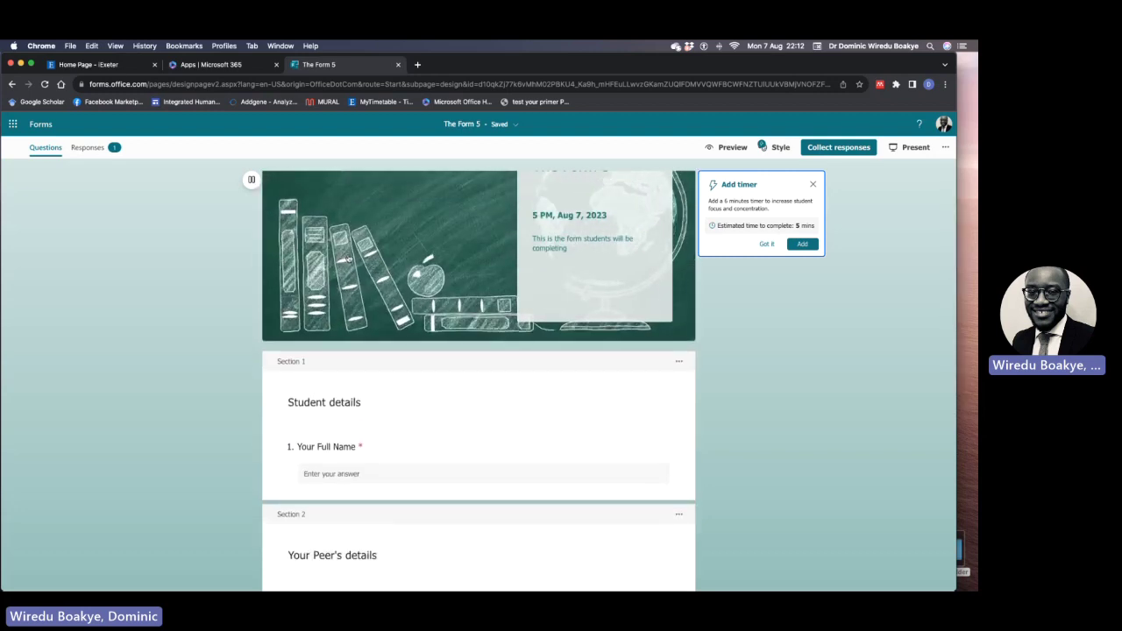
scroll(213, 220, "up", 1)
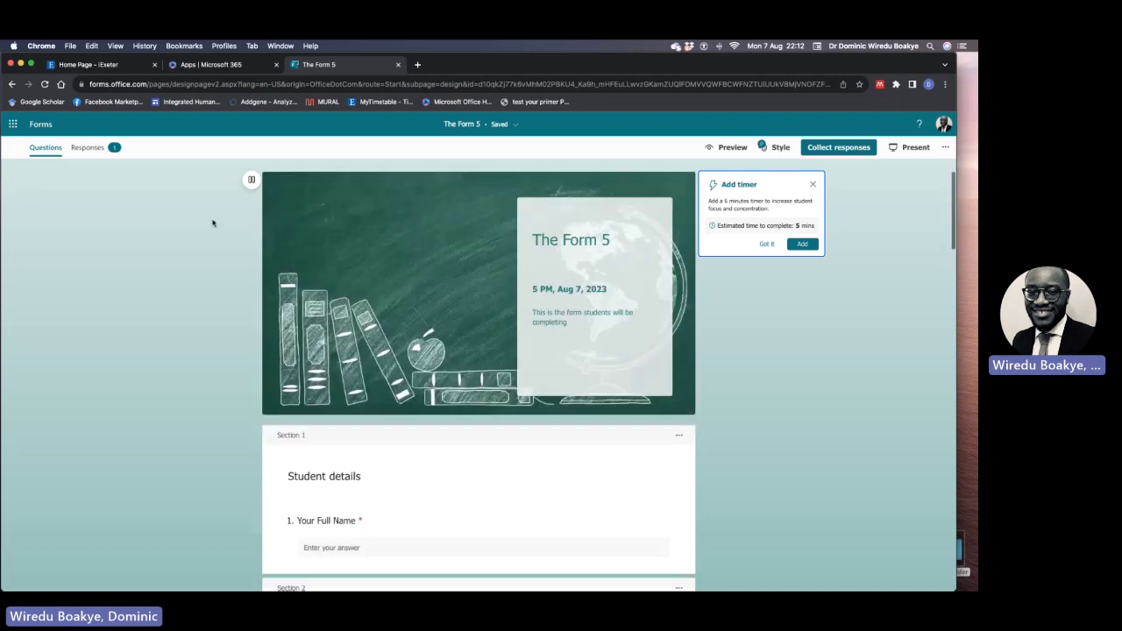
Open the responses of The Form 5 and examine the summary of every question through the overall score.
left_click(90, 147)
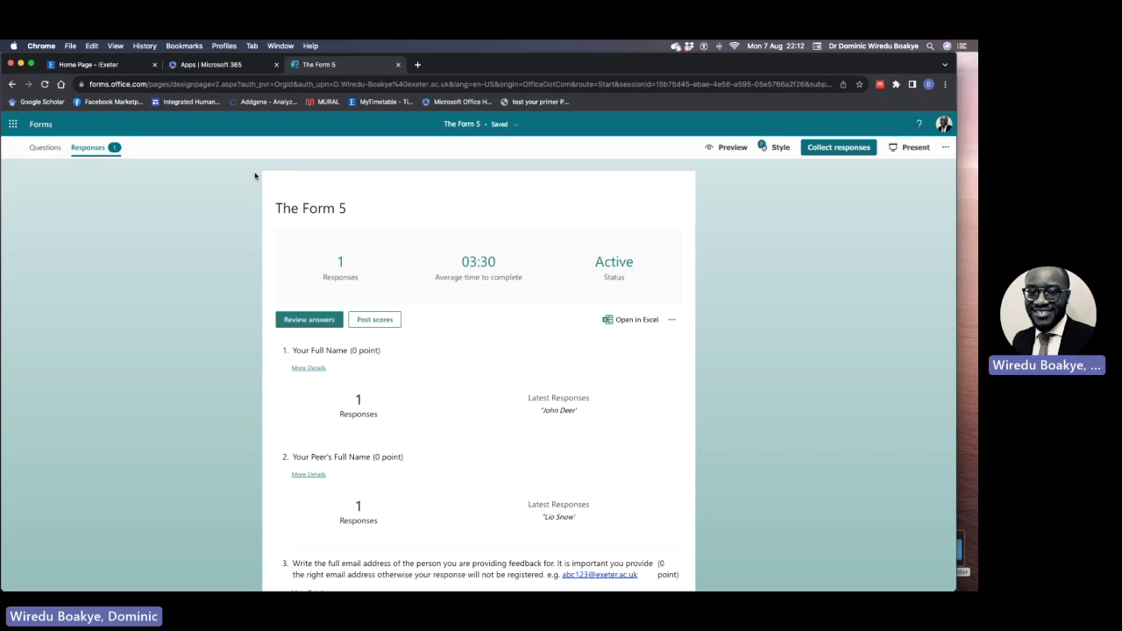
scroll(420, 201, "down", 10)
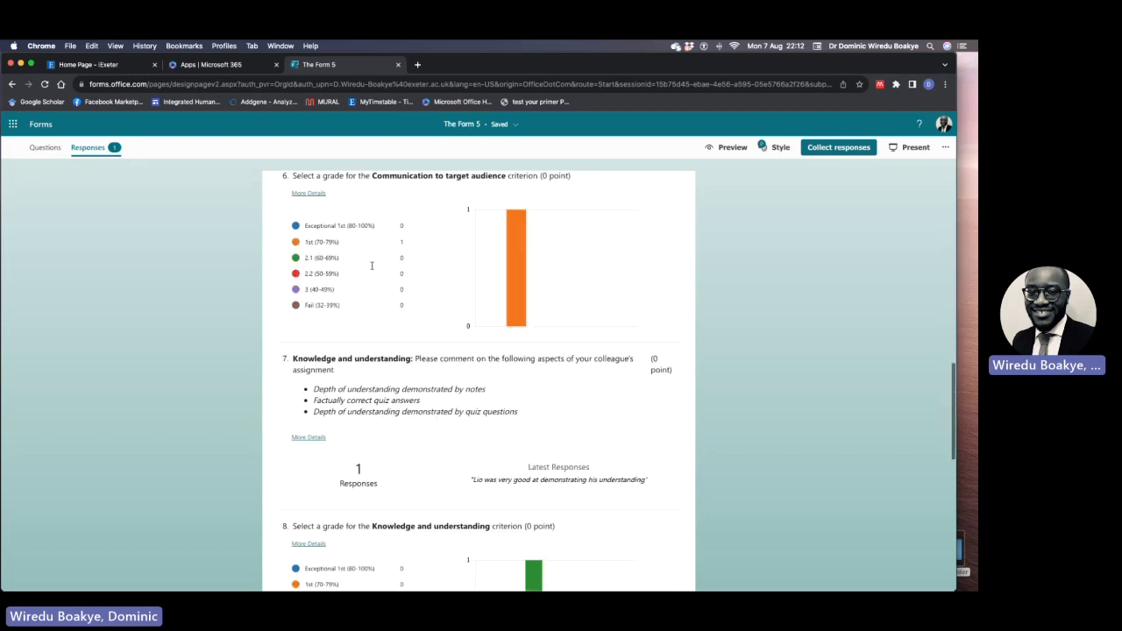
scroll(372, 266, "down", 1)
scroll(377, 267, "up", 1)
scroll(424, 269, "down", 2)
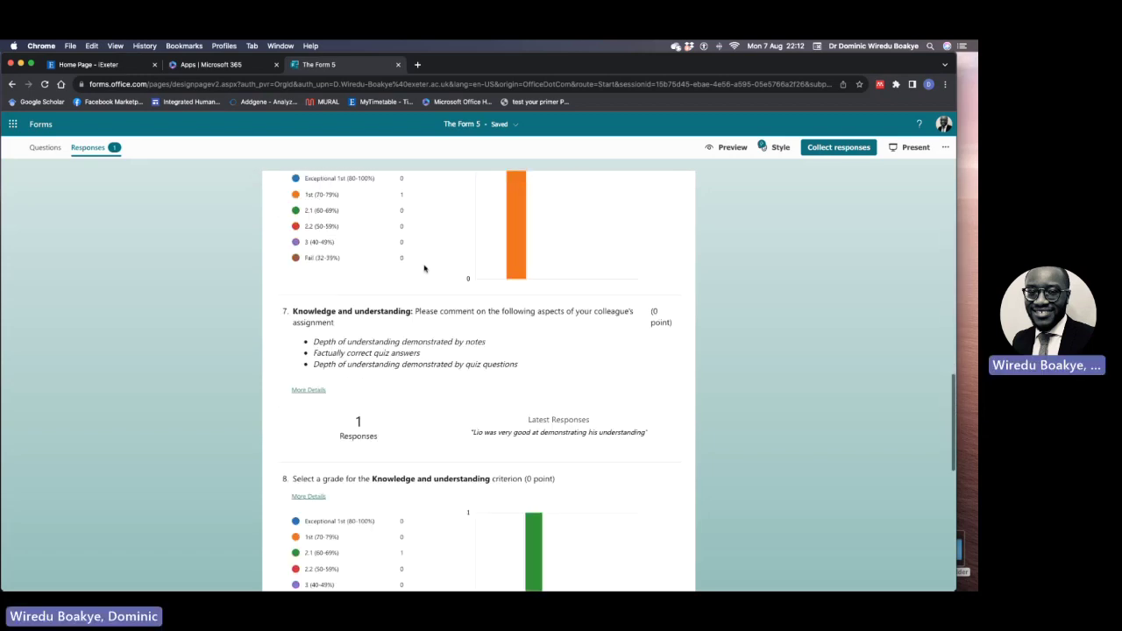
scroll(425, 268, "up", 1)
scroll(423, 267, "down", 4)
scroll(423, 270, "up", 3)
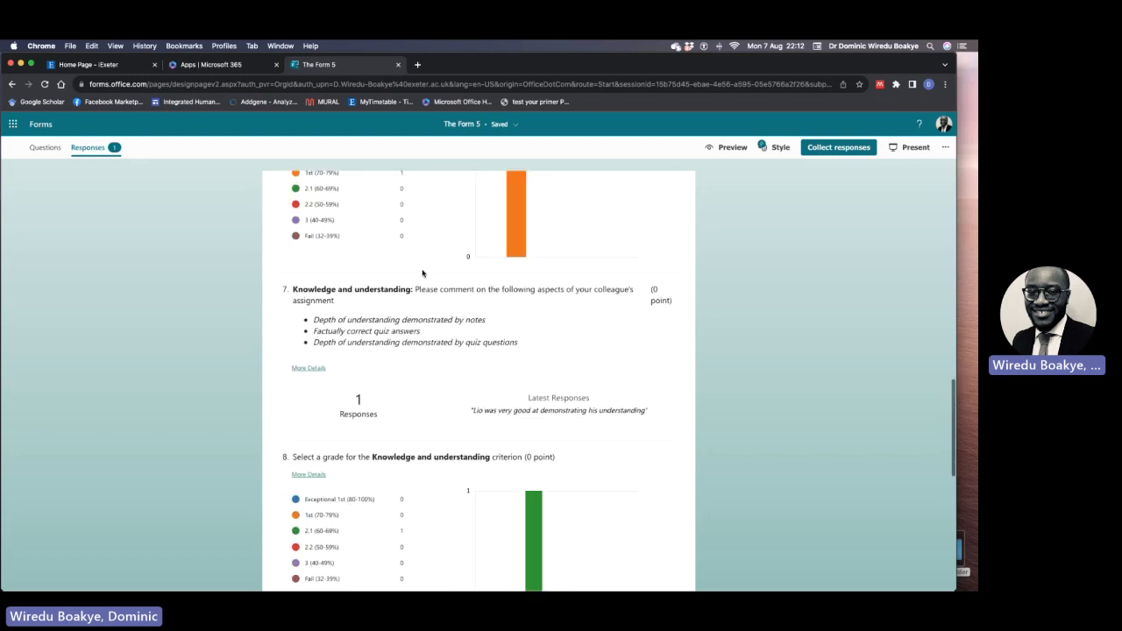
scroll(422, 274, "down", 10)
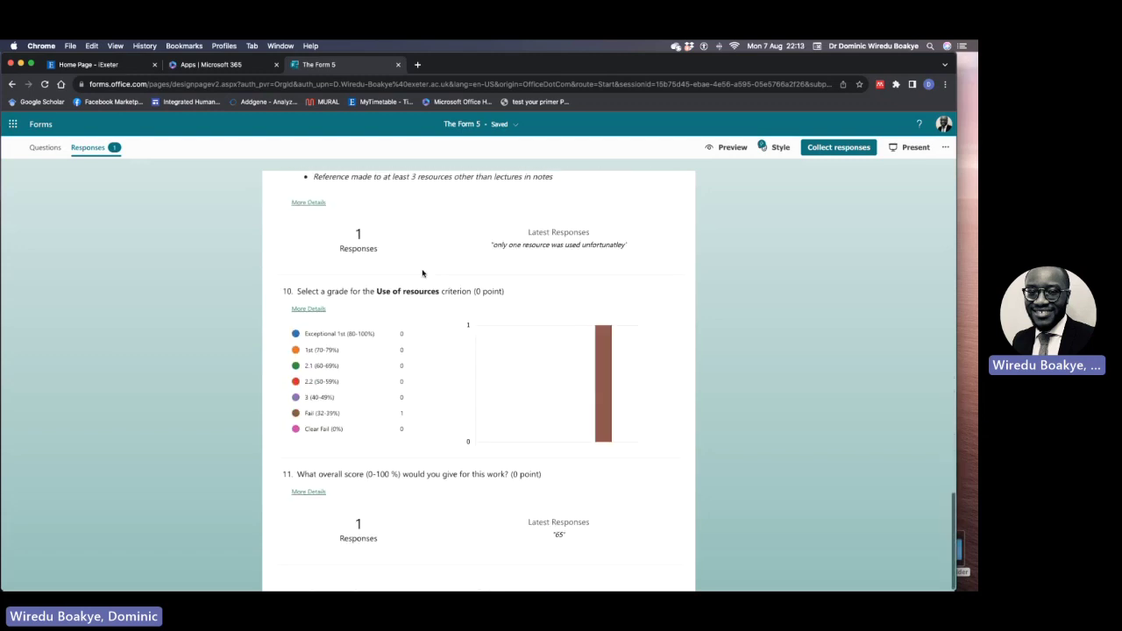
scroll(423, 272, "up", 15)
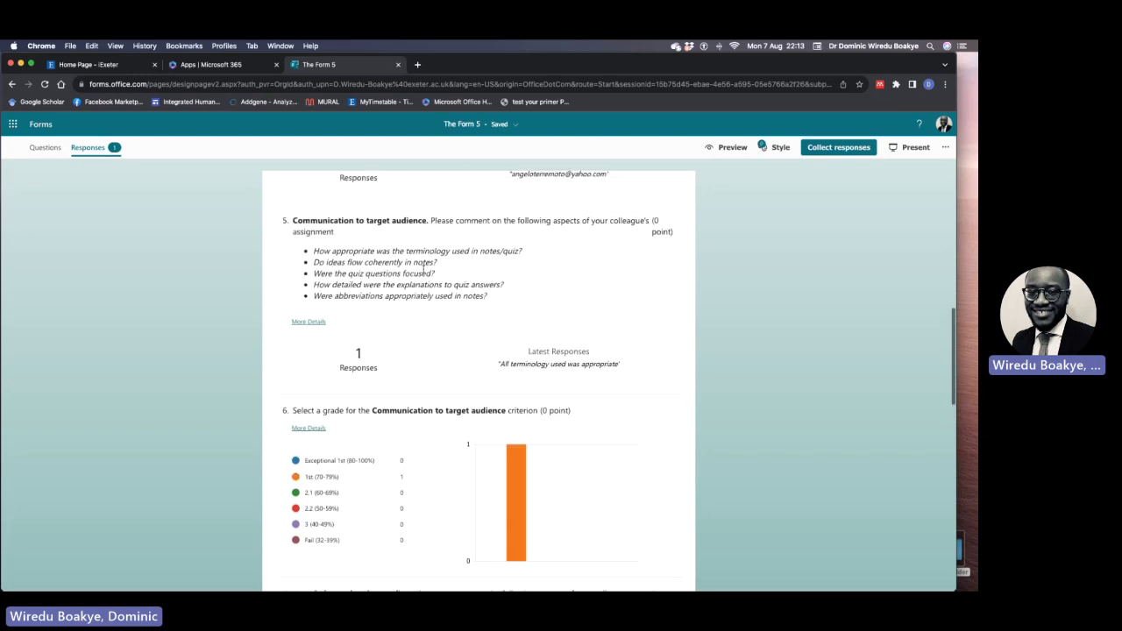
scroll(424, 273, "up", 12)
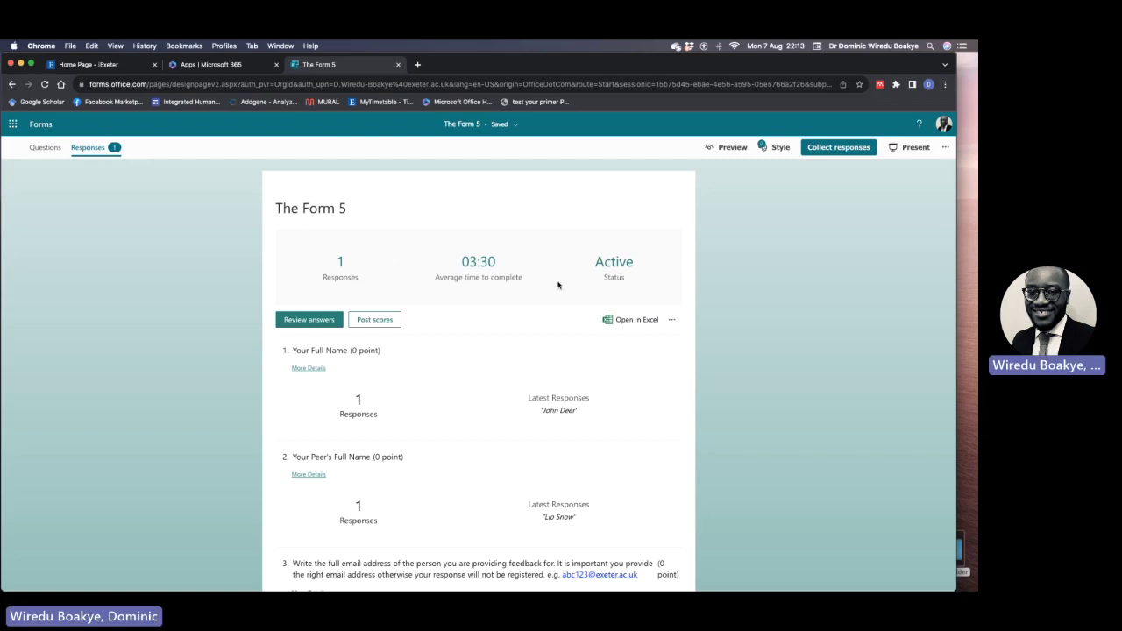
Export the responses to Excel, open the downloaded The Form 5(1-1).xlsx, and reposition its window to show the whole sheet.
left_click(633, 320)
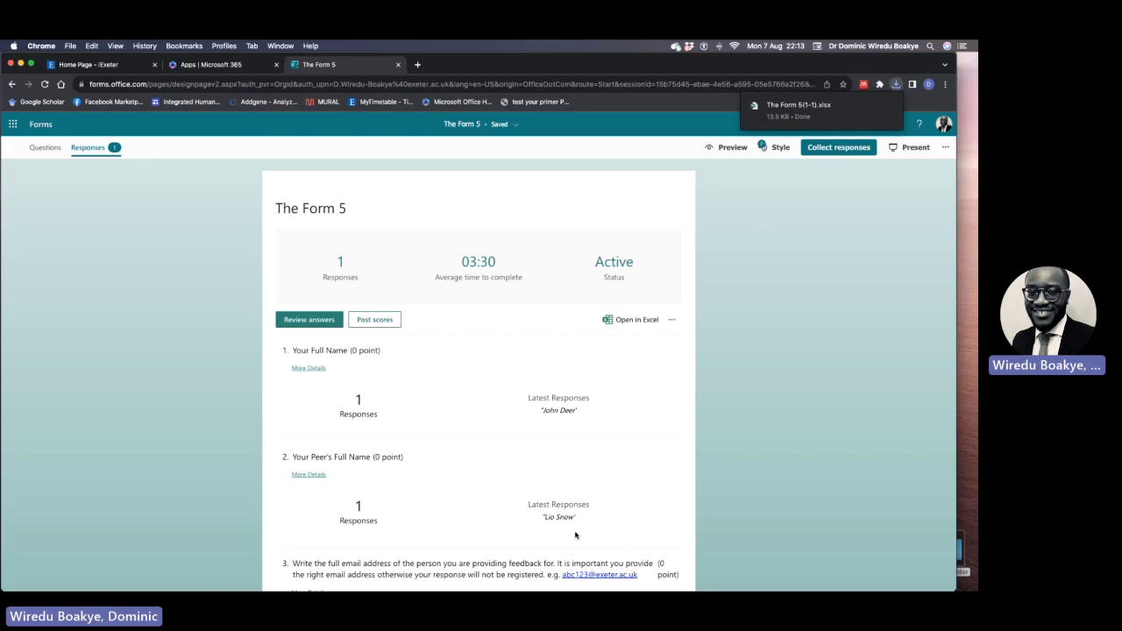
mouse_move(706, 586)
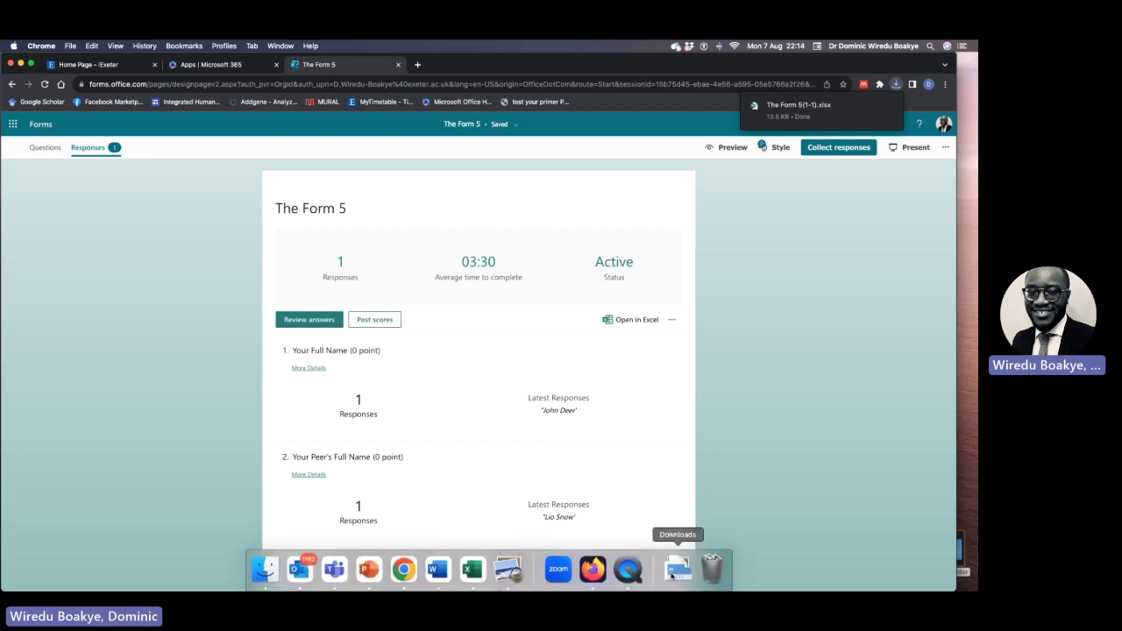
left_click(682, 571)
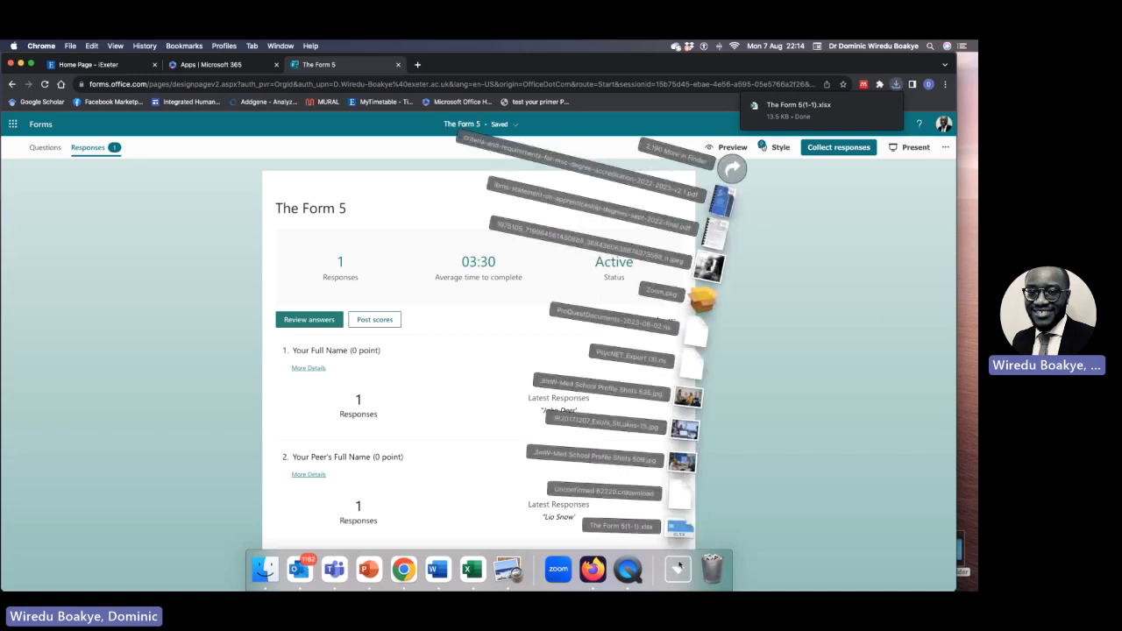
left_click(681, 527)
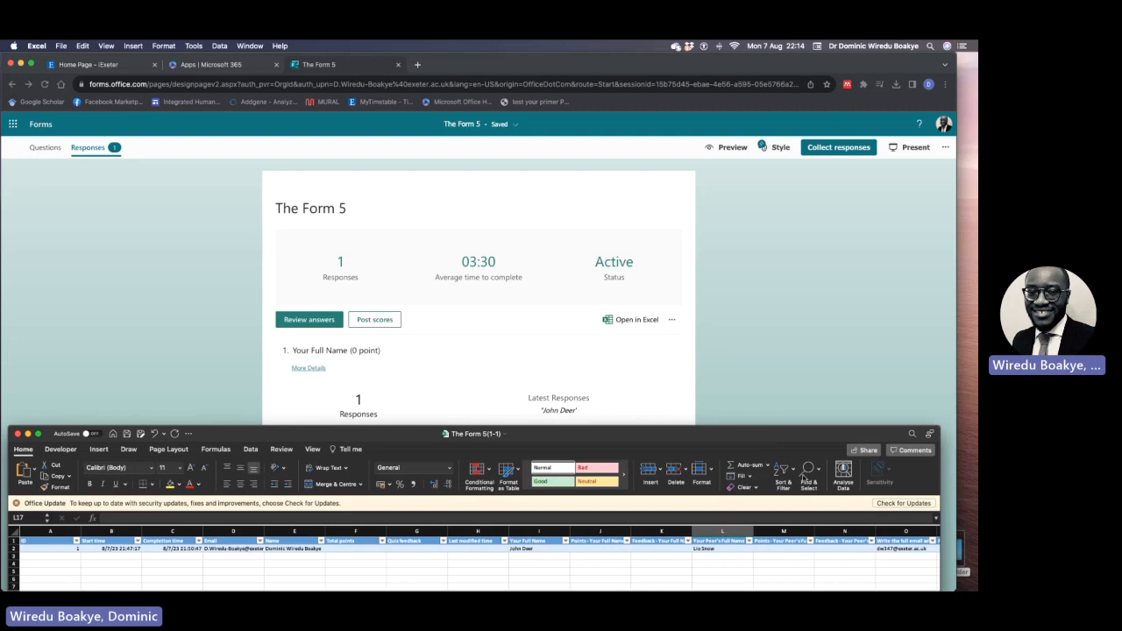
left_click_drag(756, 441, 784, 499)
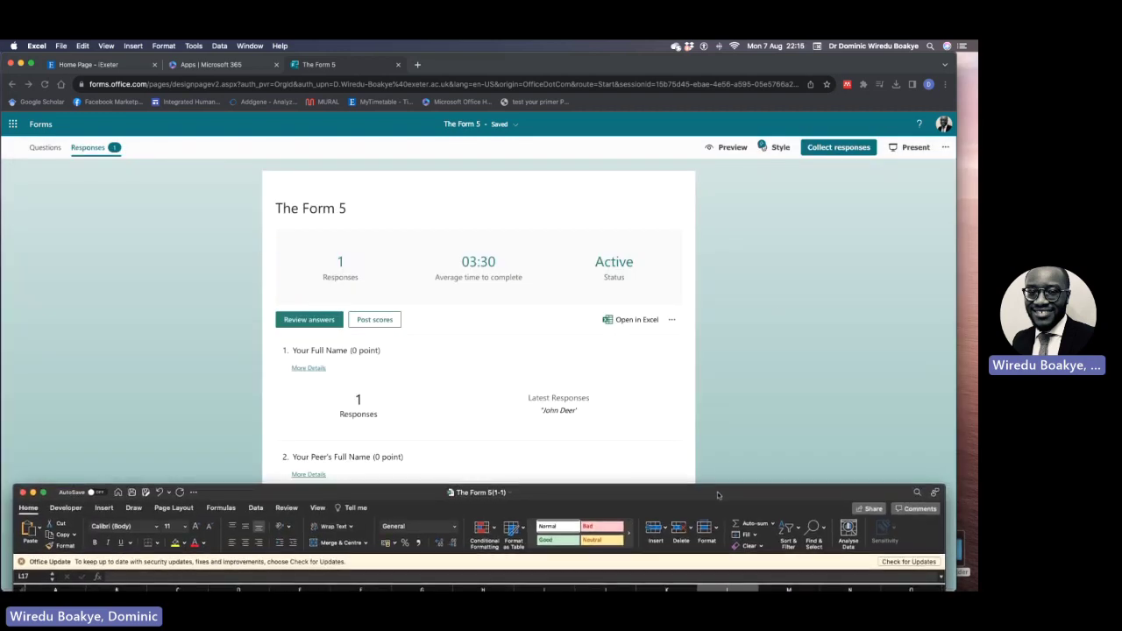
left_click_drag(717, 492, 717, 101)
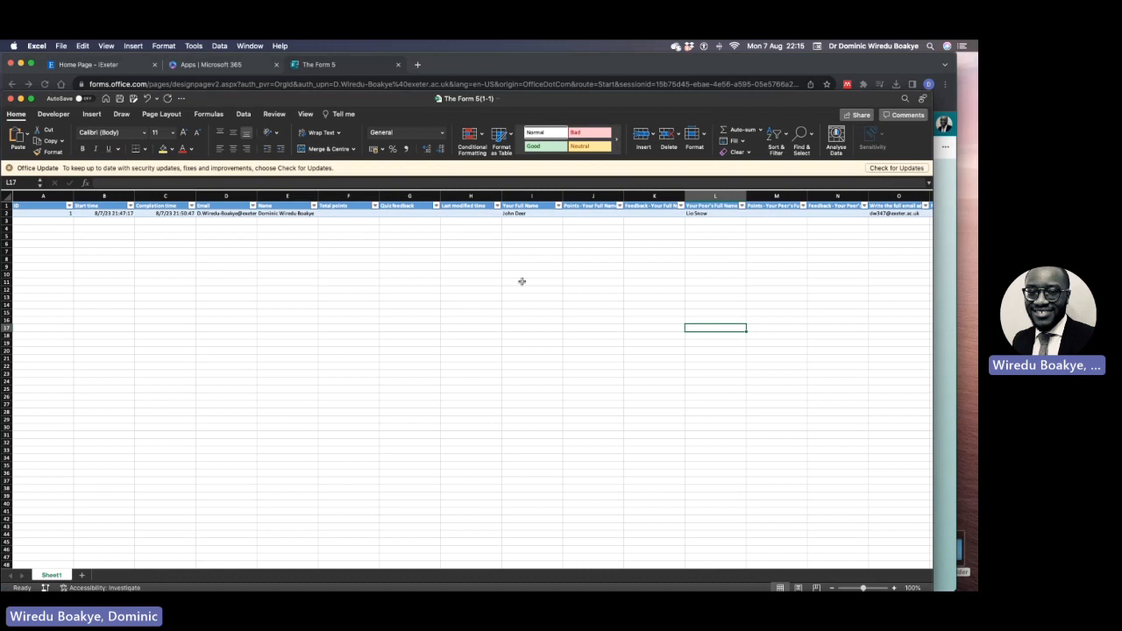
Examine the response in row 2 cell by cell, from the ID and start time through the Your Full Name column.
scroll(317, 329, "down", 1)
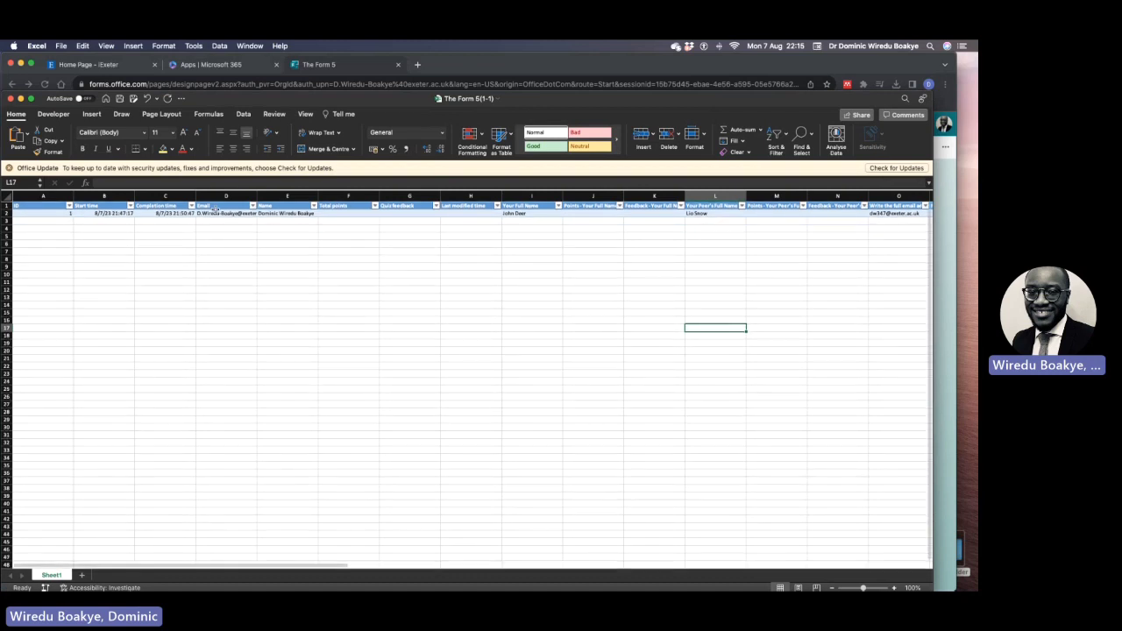
left_click(55, 213)
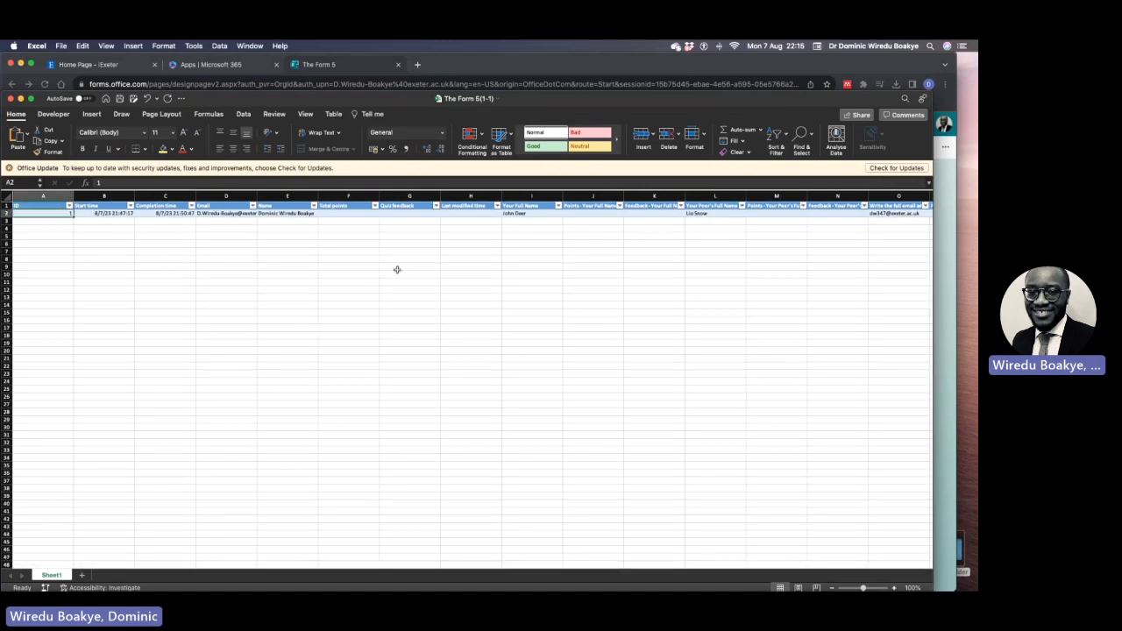
key("Right")
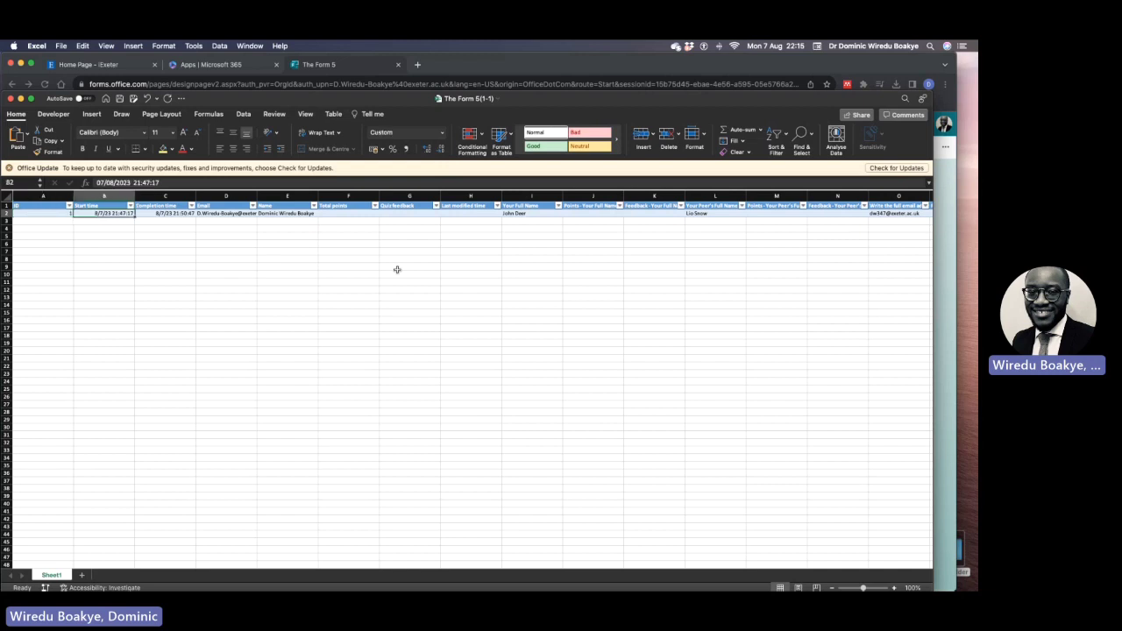
key("Right")
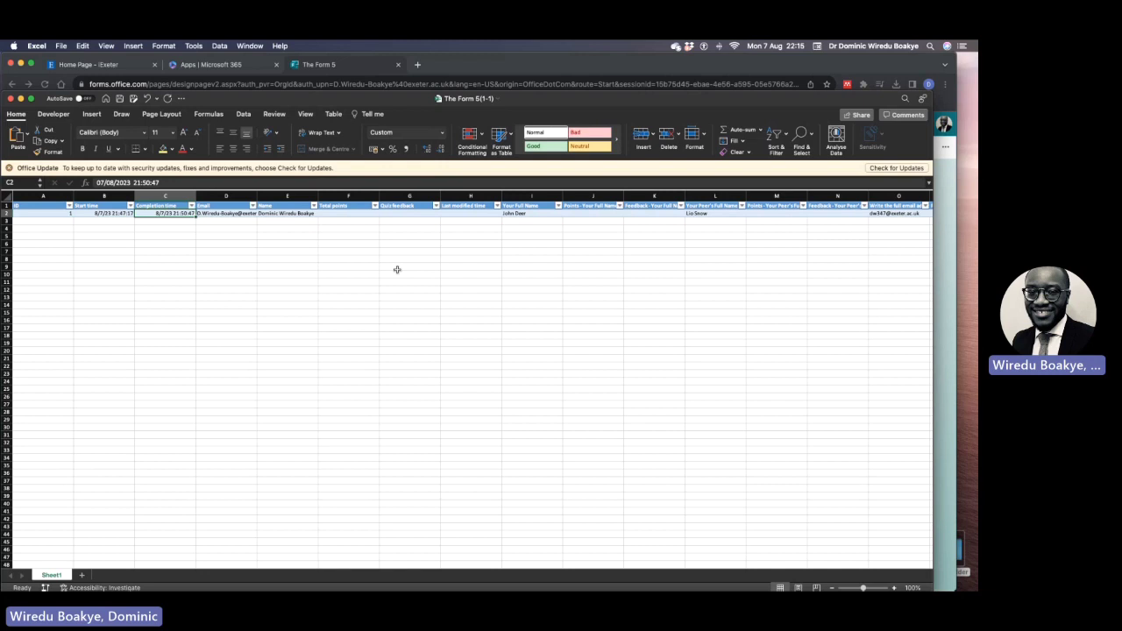
key("Right")
key("Right")
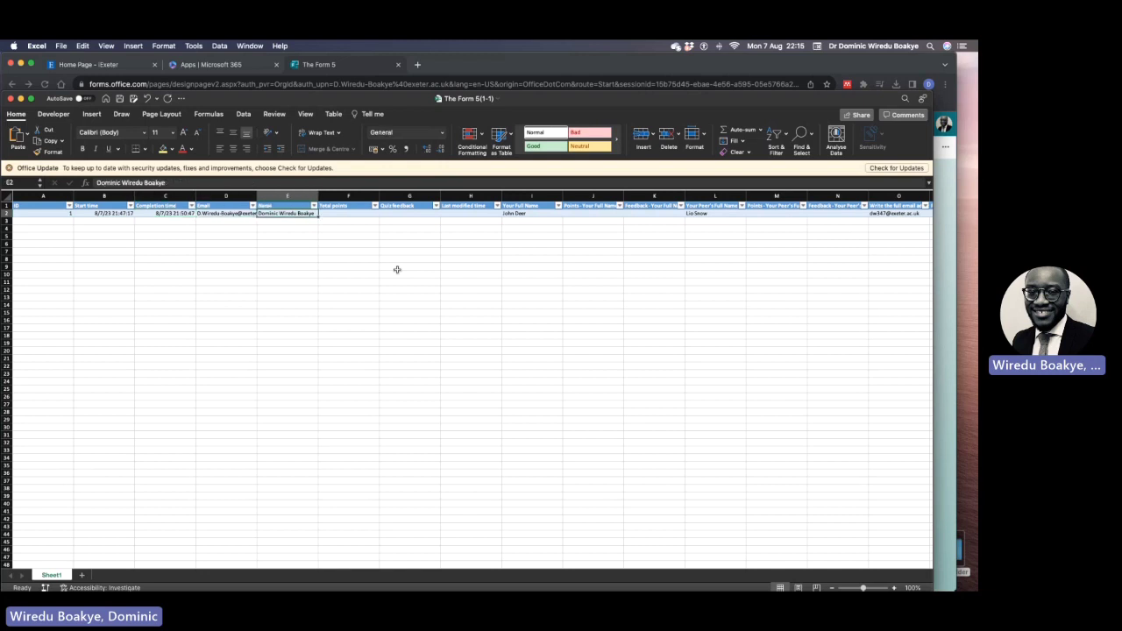
key("Left")
key("Right")
key("Right")
key("Right")
key("Right")
key("Right")
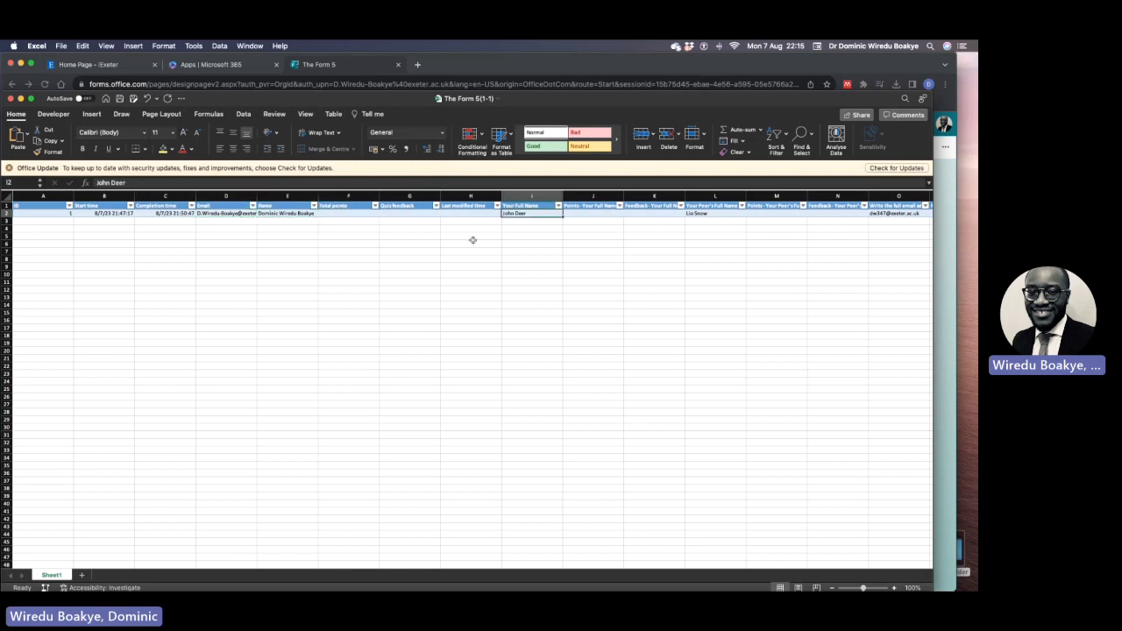
Examine the peer's full name in row 2 and select the two e-mail address entries in O2 and R2.
scroll(473, 237, "right", 2)
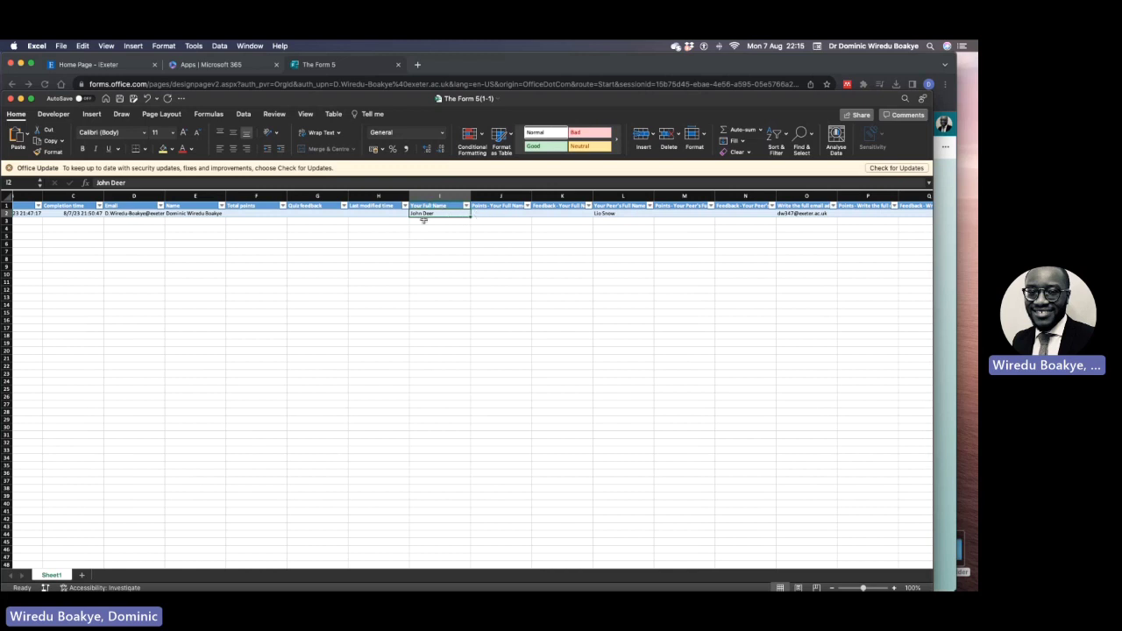
scroll(474, 237, "right", 4)
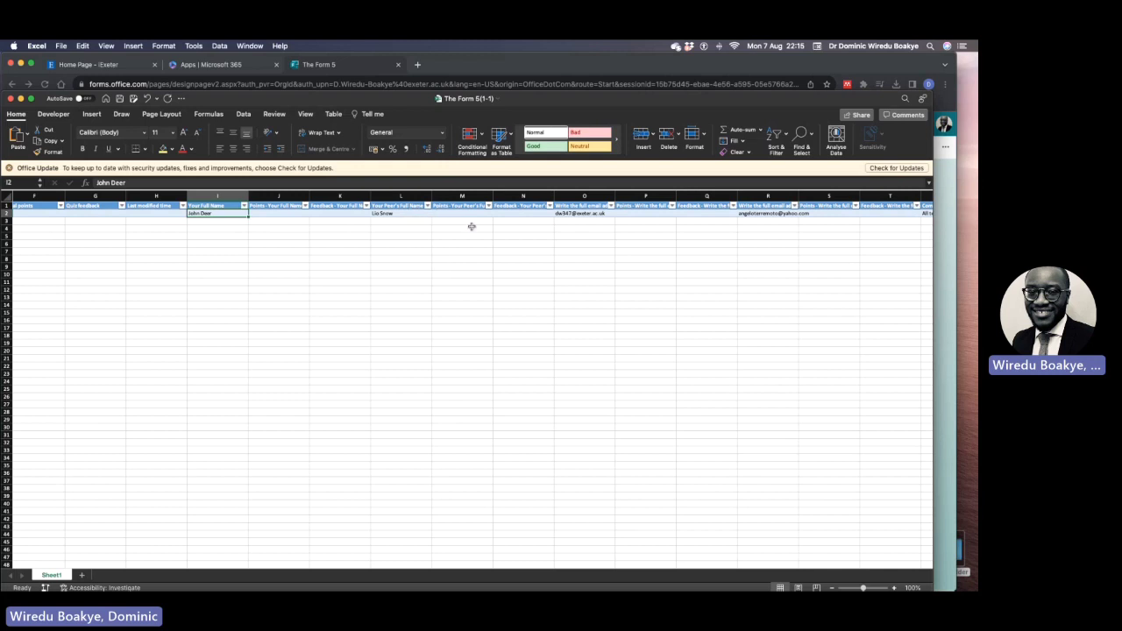
scroll(474, 227, "right", 3)
left_click(428, 213)
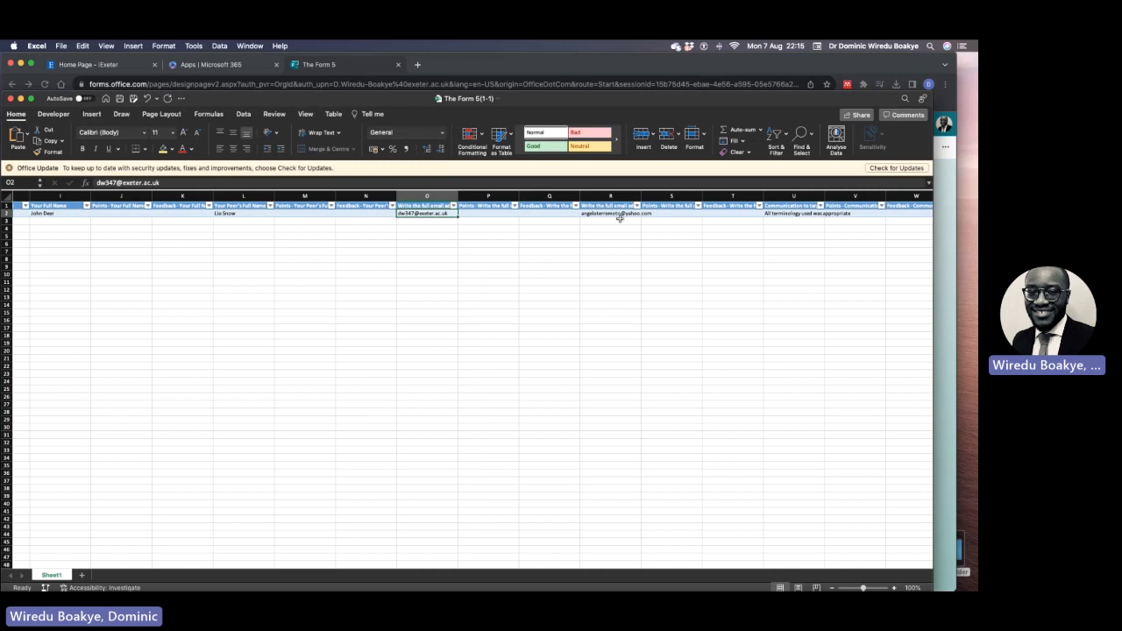
scroll(619, 218, "right", 2)
key("Right")
key("Right")
key("Right")
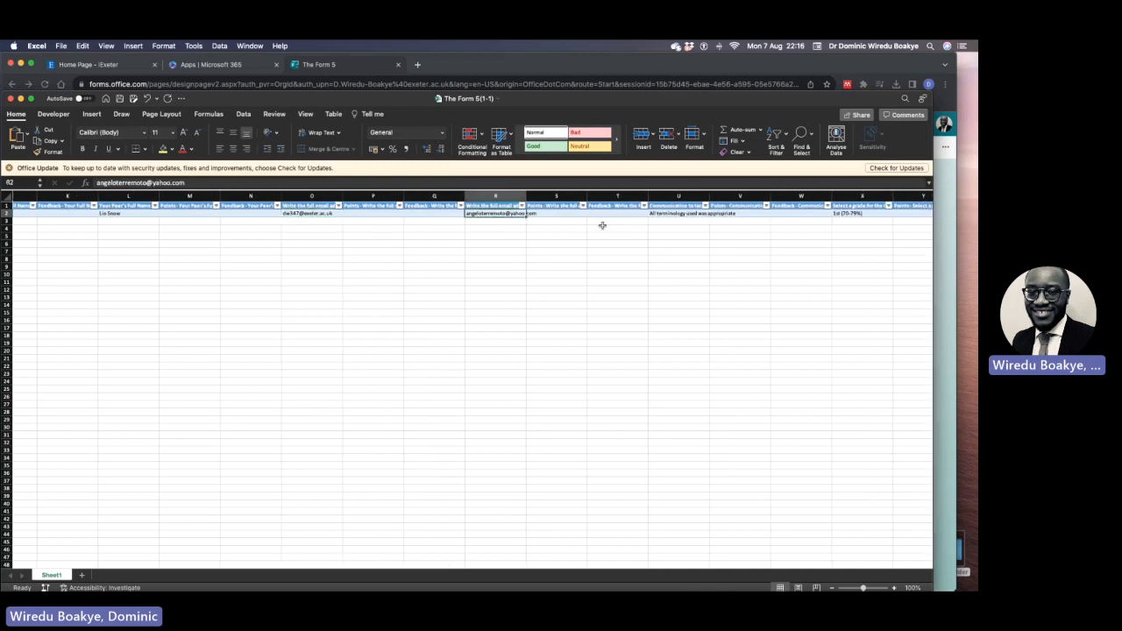
Look through the communication, knowledge and resource-use feedback comments and the grade selected for each in row 2.
scroll(726, 268, "right", 2)
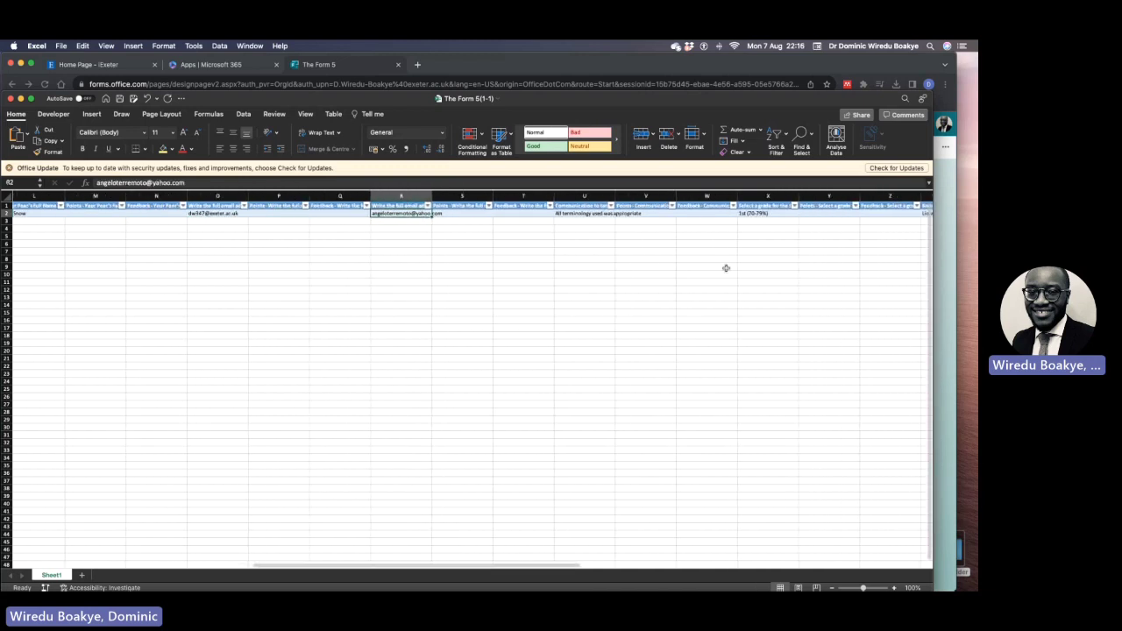
scroll(726, 268, "right", 5)
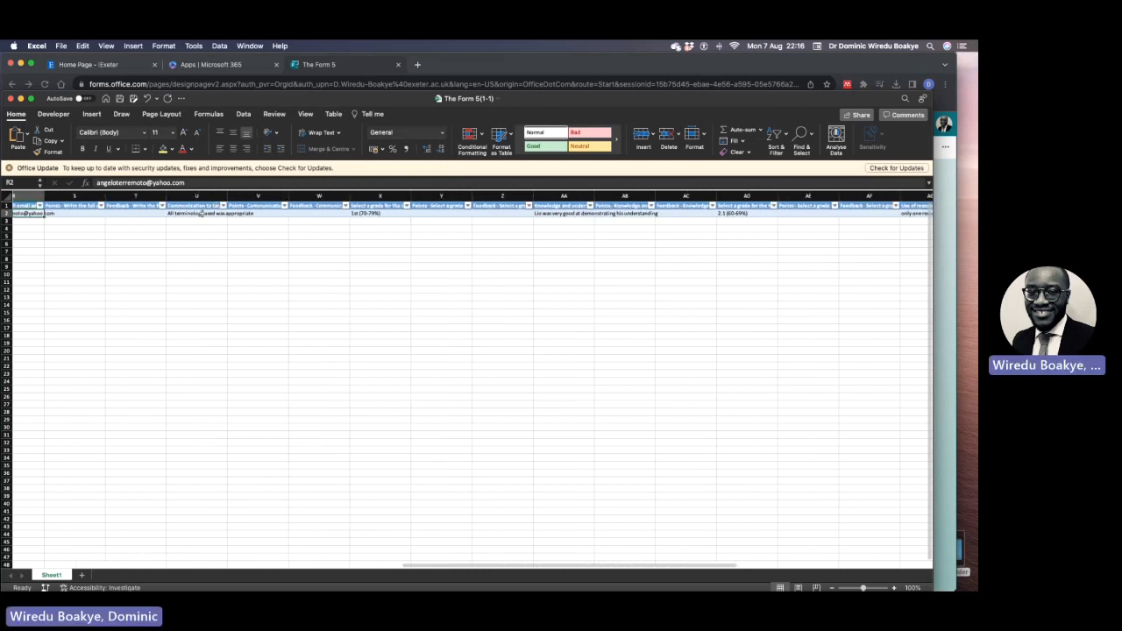
scroll(333, 220, "right", 4)
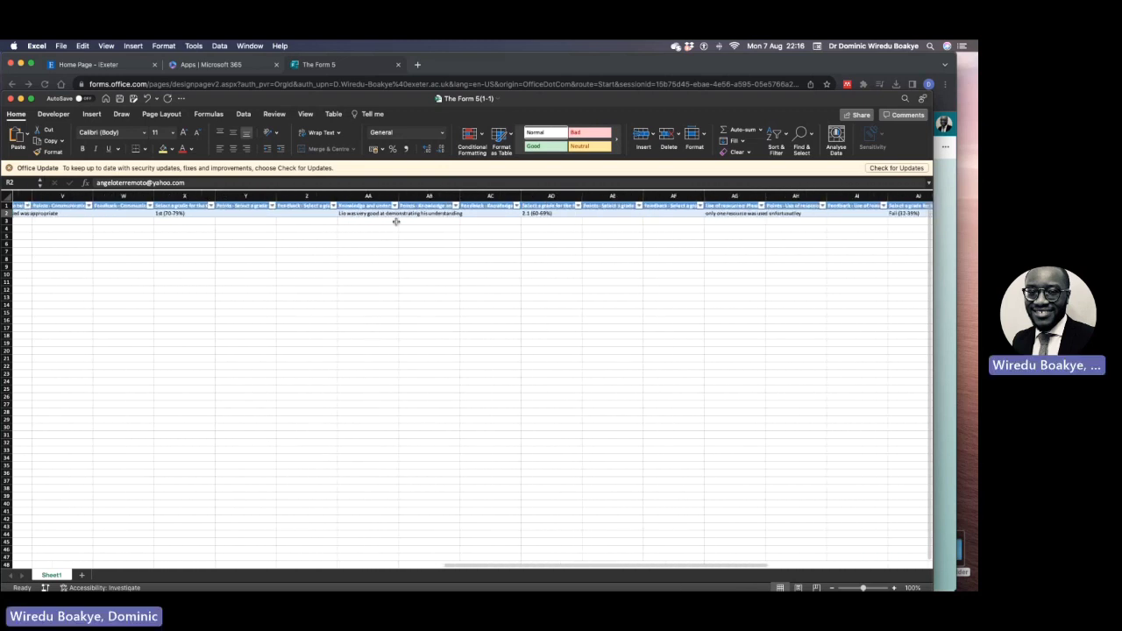
scroll(396, 222, "right", 1)
Return to the first columns of the sheet, review the respondent's details, and select the completion time in C2.
scroll(464, 243, "left", 15)
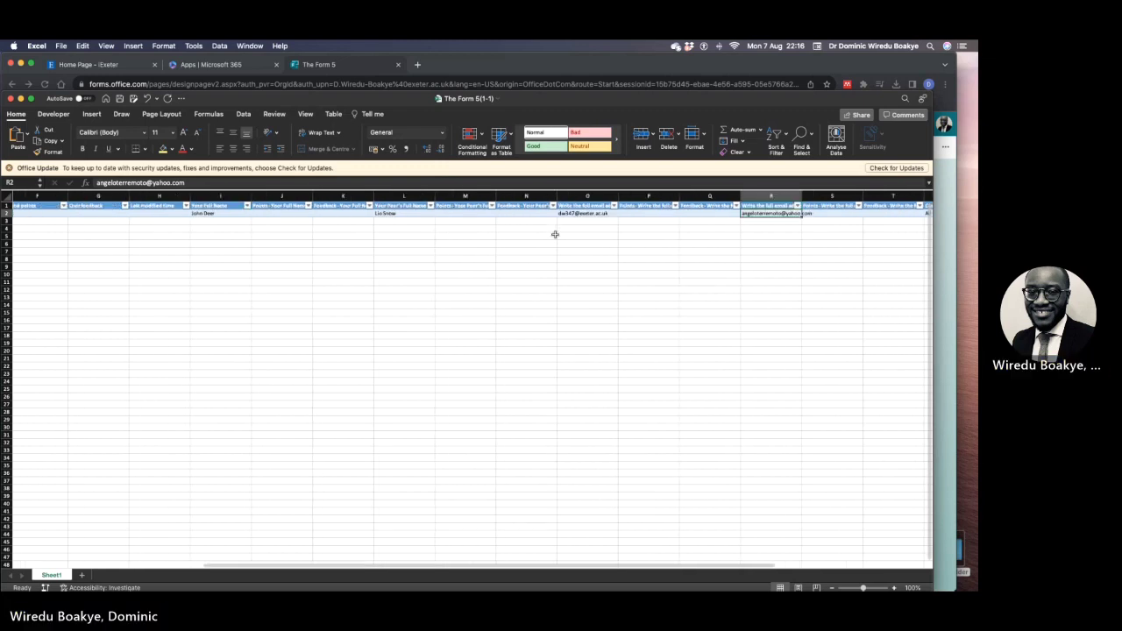
scroll(608, 239, "right", 1)
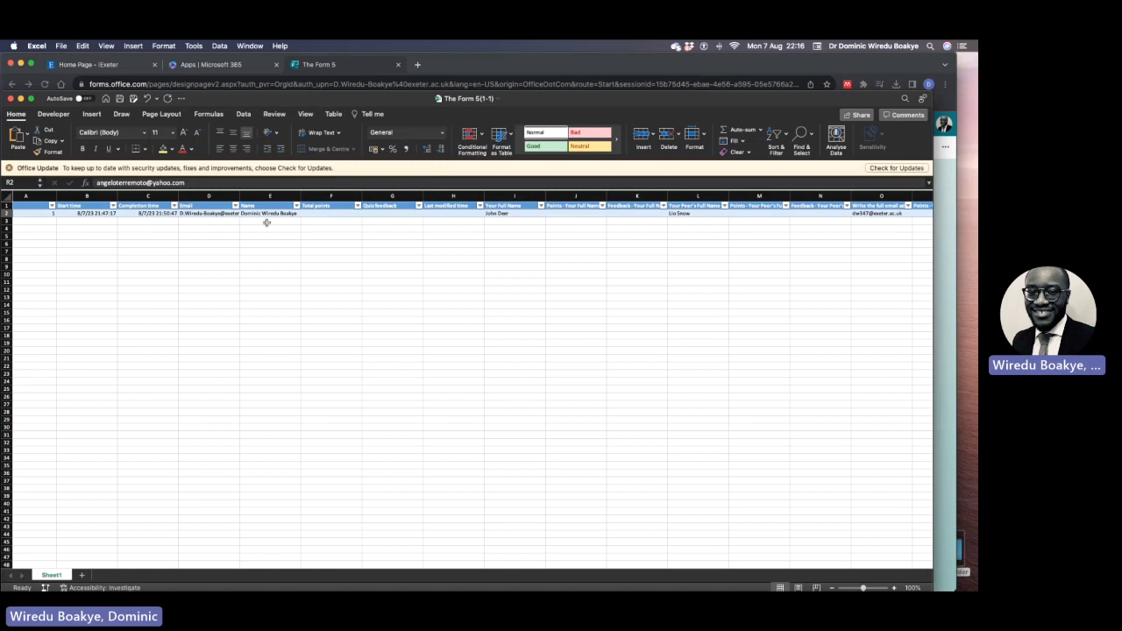
scroll(202, 221, "left", 1)
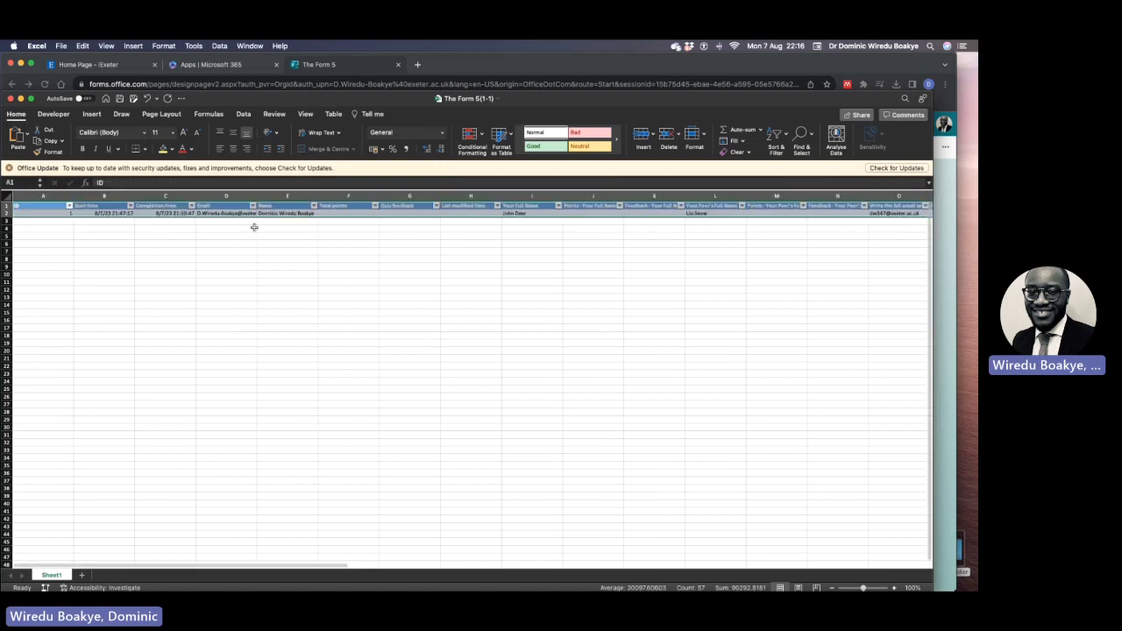
left_click(211, 226)
key("Left")
key("Up")
key("Up")
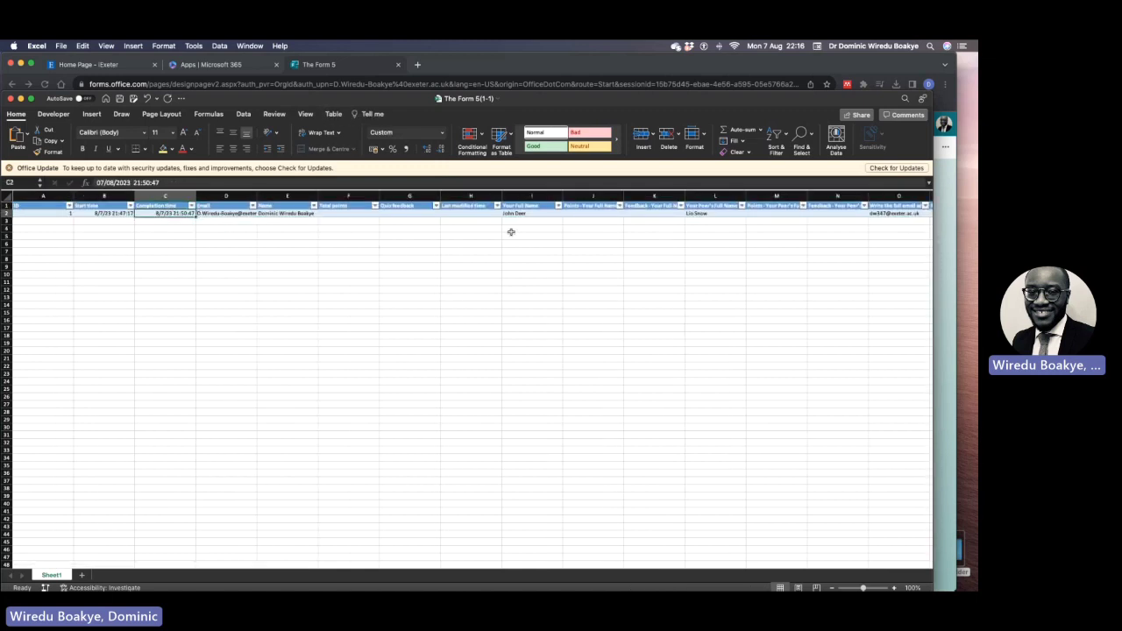